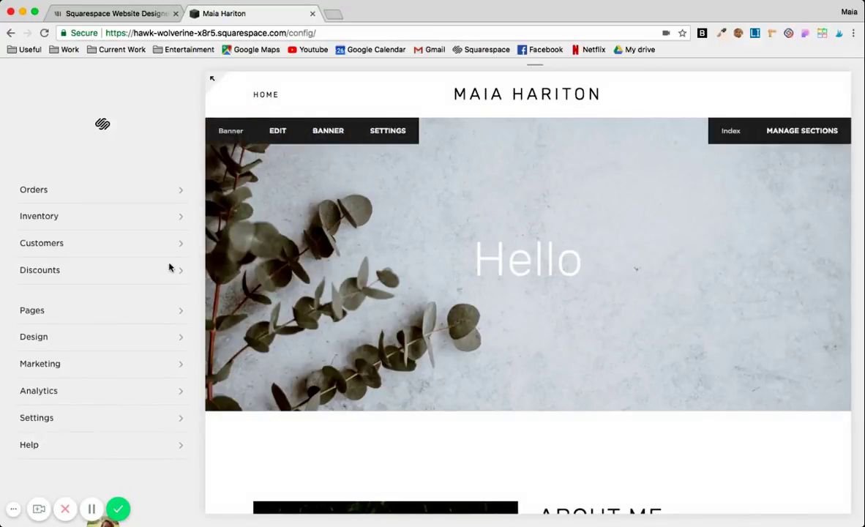
Create a new discount in the Discounts section and name it SUMMER15
{"action": "left_click", "coordinate": [72, 273]}
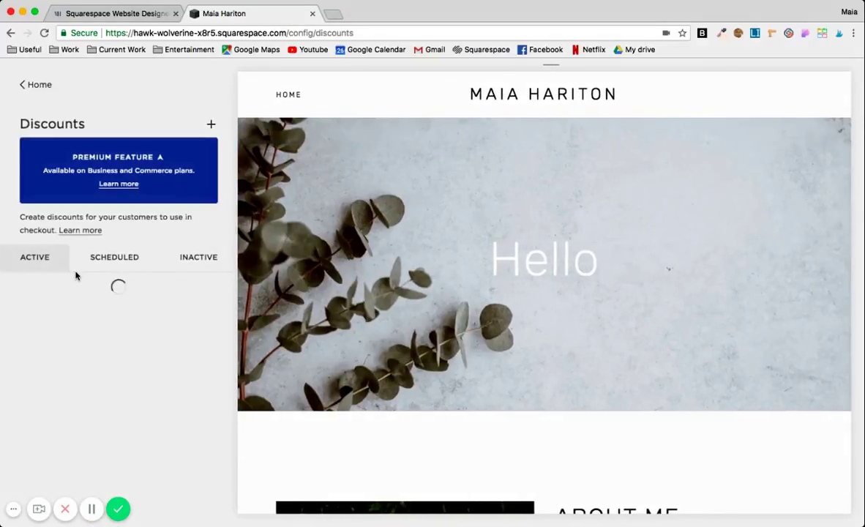
{"action": "left_click", "coordinate": [108, 262]}
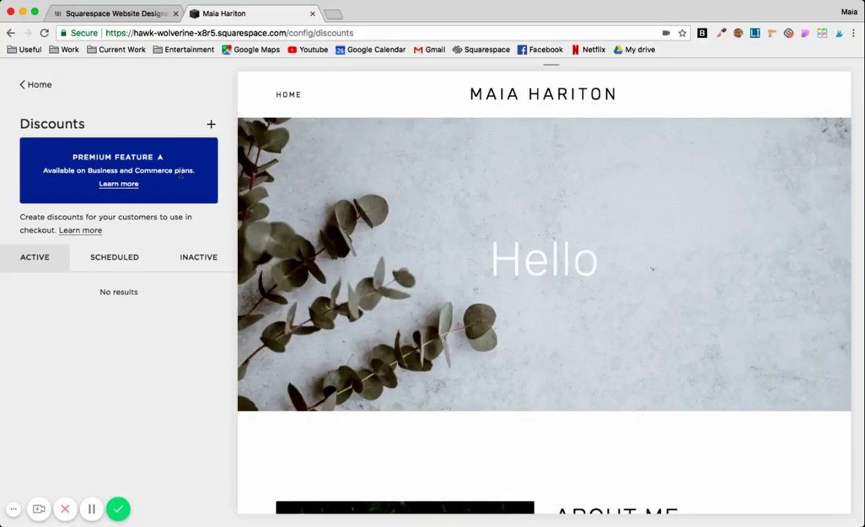
{"action": "left_click", "coordinate": [211, 124]}
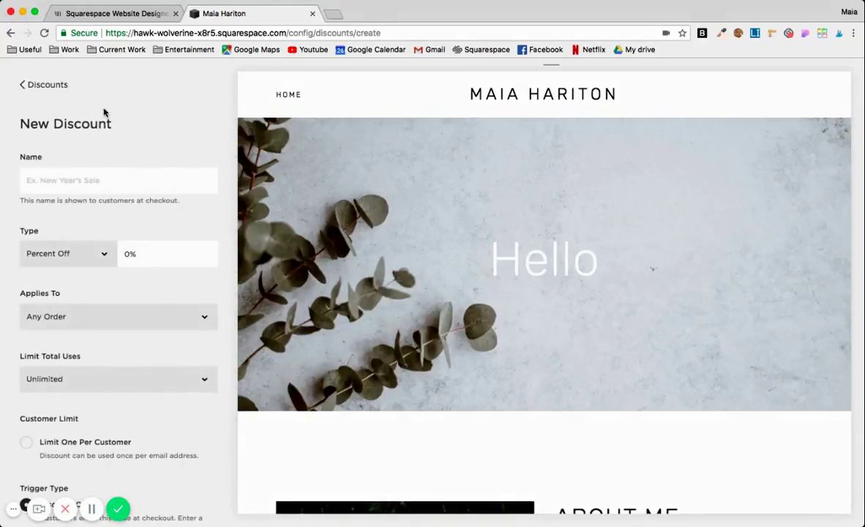
{"action": "left_click", "coordinate": [49, 180]}
{"action": "type", "text": "SUMMER15"}
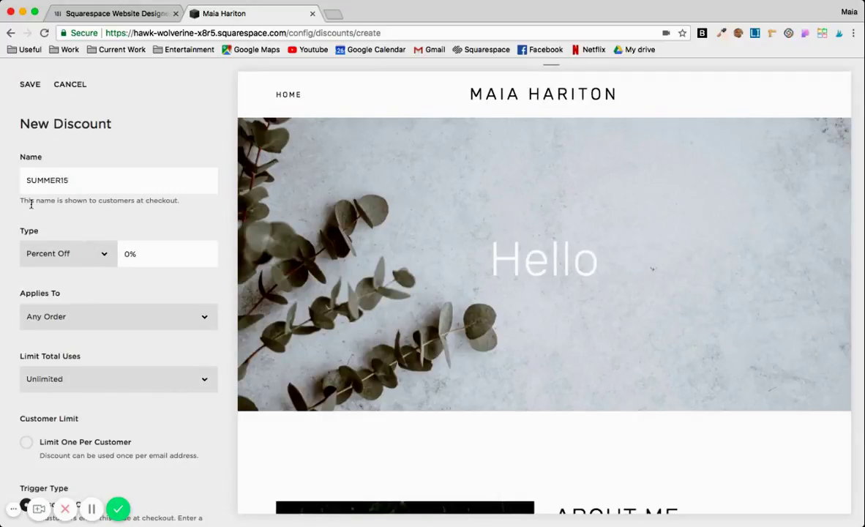
{"action": "left_click_drag", "start_coordinate": [21, 200], "coordinate": [168, 200]}
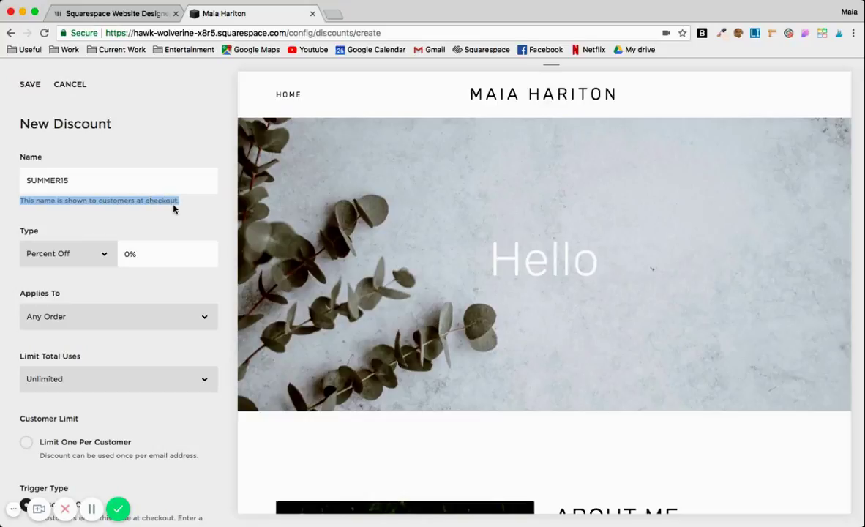
{"action": "left_click", "coordinate": [165, 207]}
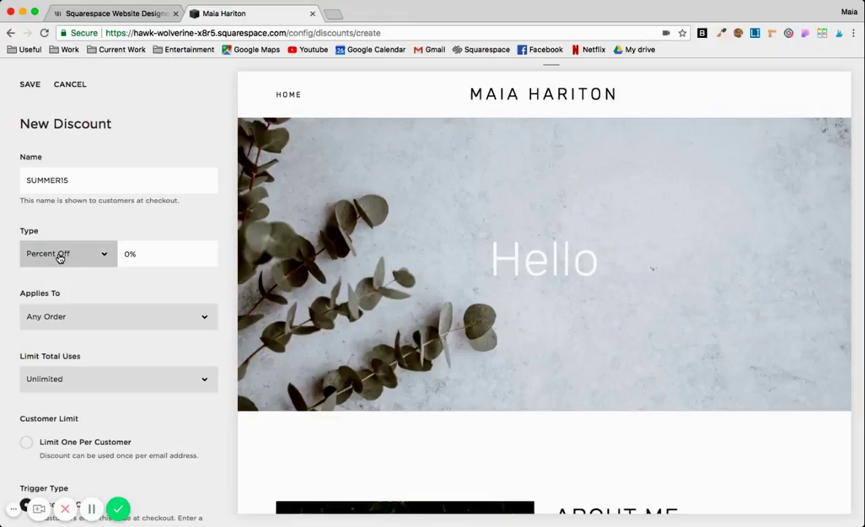
Try the discount as 15% off, as an Amount Off of $15.00, and as Free Shipping
{"action": "left_click", "coordinate": [128, 253]}
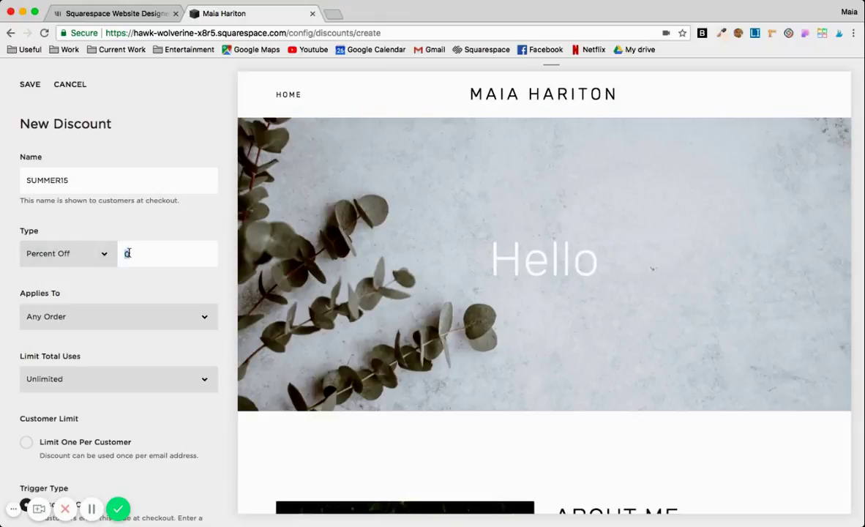
{"action": "type", "text": "15"}
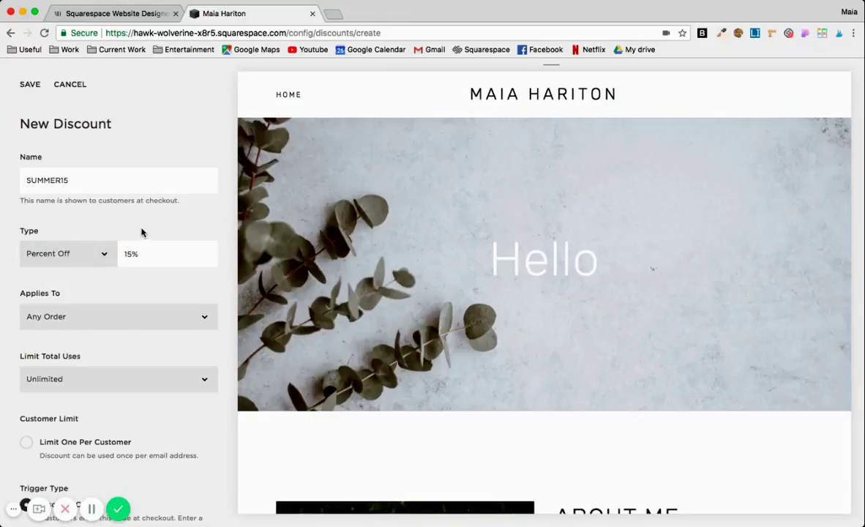
{"action": "left_click", "coordinate": [101, 258]}
{"action": "left_click", "coordinate": [73, 240]}
{"action": "left_click", "coordinate": [129, 253]}
{"action": "type", "text": "1"}
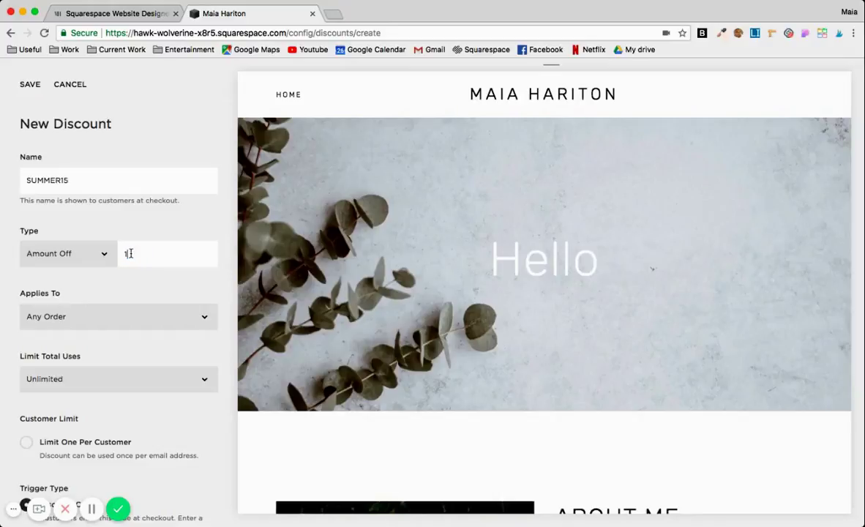
{"action": "type", "text": "5"}
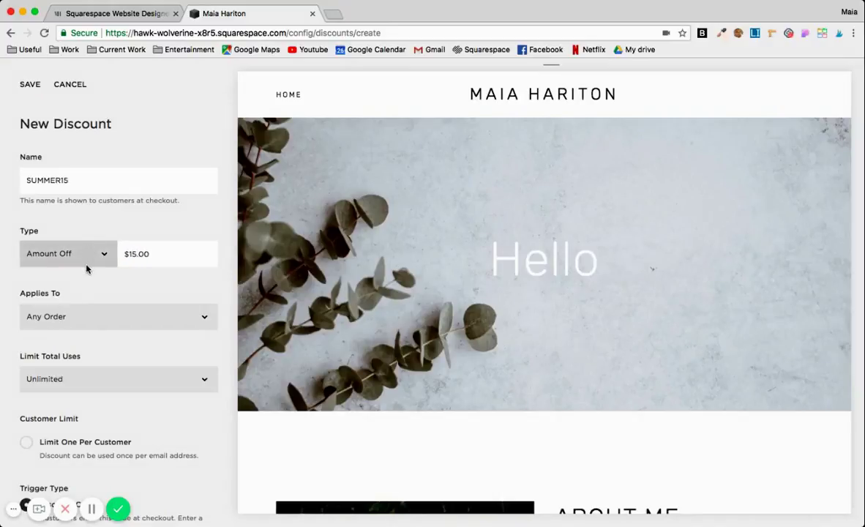
{"action": "left_click", "coordinate": [69, 256]}
{"action": "left_click", "coordinate": [69, 272]}
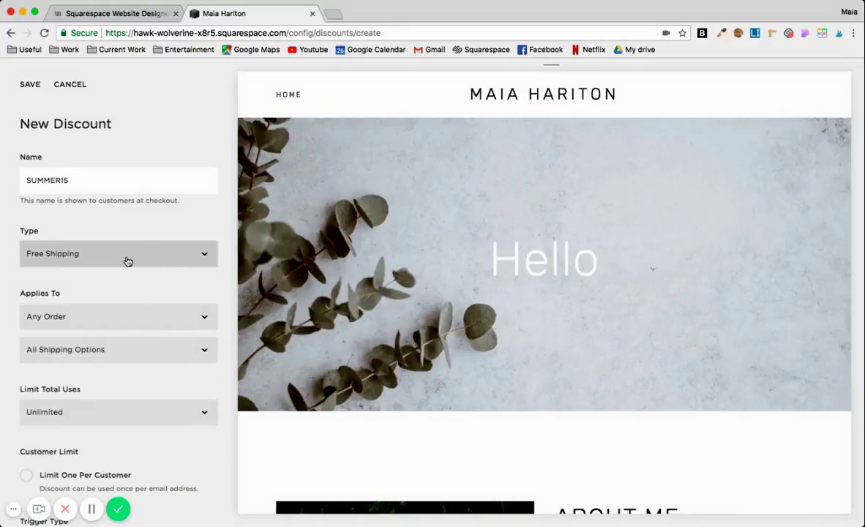
Set the discount type to Percent Off with a value of 15%
{"action": "left_click", "coordinate": [124, 253]}
{"action": "left_click", "coordinate": [114, 222]}
{"action": "left_click", "coordinate": [125, 252]}
{"action": "type", "text": "15"}
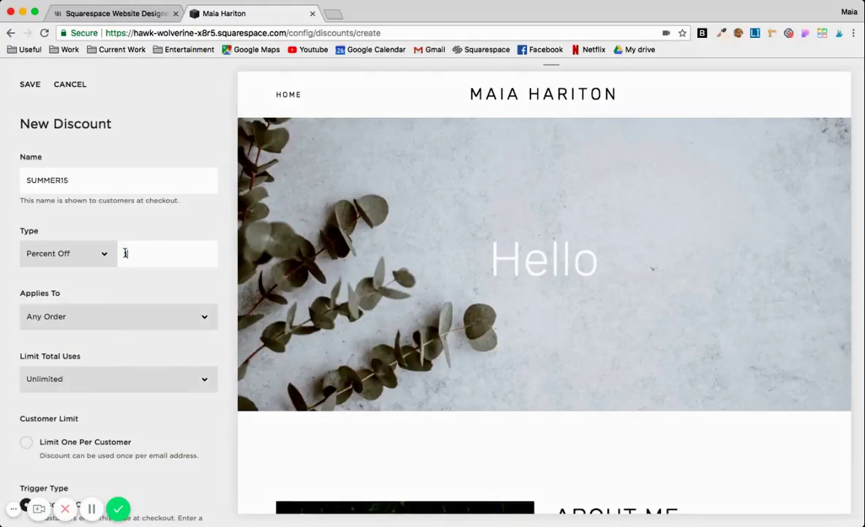
Try applying the discount only to orders over $100.00
{"action": "left_click", "coordinate": [79, 329]}
{"action": "left_click", "coordinate": [79, 331]}
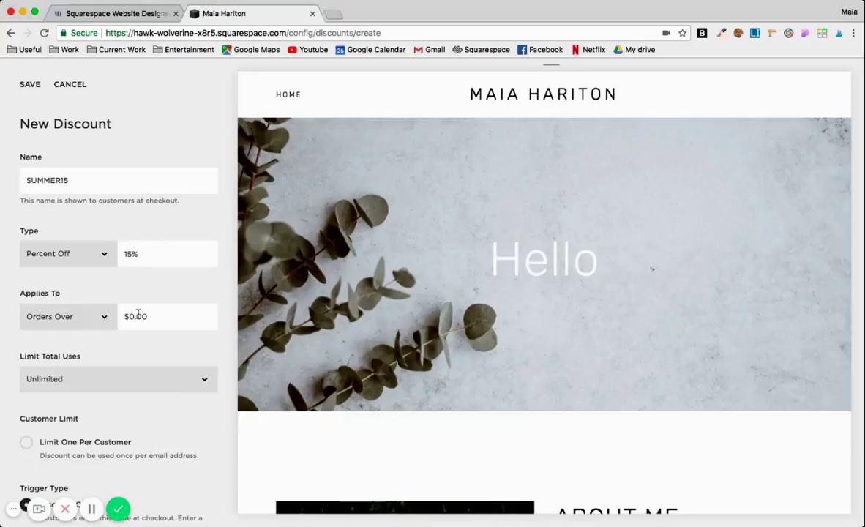
{"action": "left_click_drag", "start_coordinate": [138, 316], "coordinate": [124, 316]}
{"action": "key", "text": "BackSpace"}
{"action": "type", "text": "100"}
{"action": "left_click", "coordinate": [130, 295]}
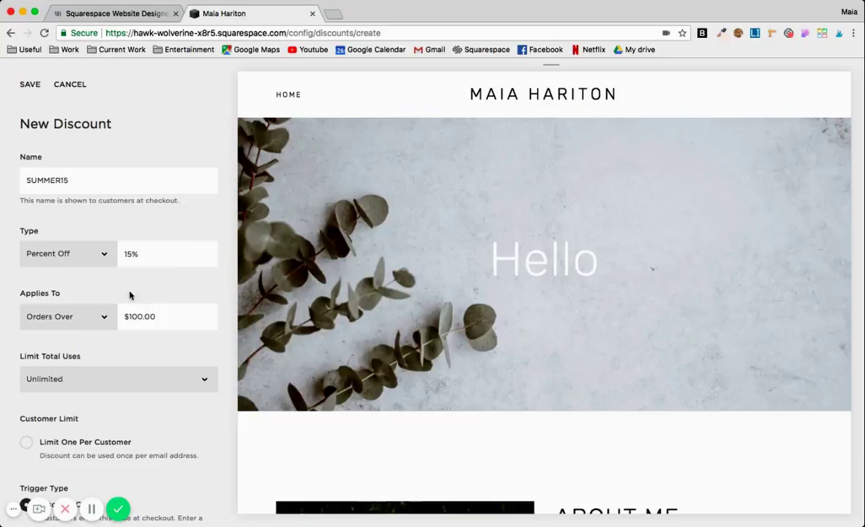
Try the Single Product and Products by Category scopes, and return the discount to Any Order
{"action": "left_click", "coordinate": [68, 330]}
{"action": "left_click", "coordinate": [69, 330]}
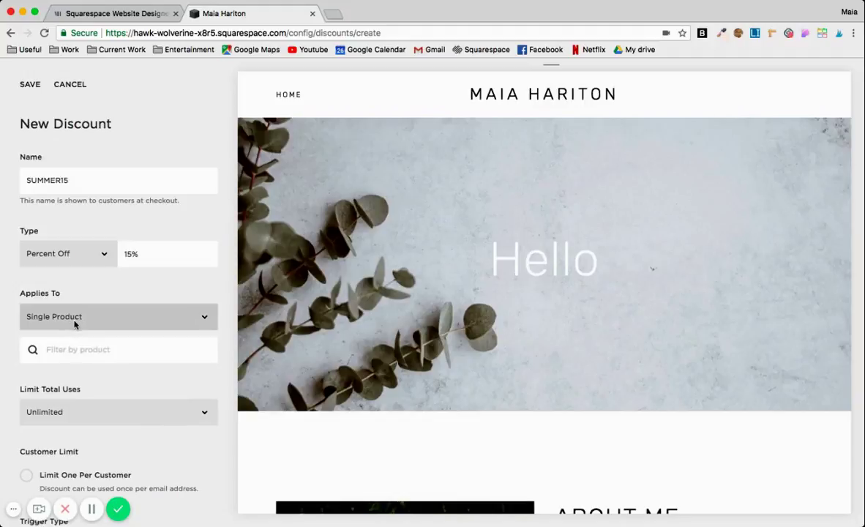
{"action": "left_click", "coordinate": [111, 331]}
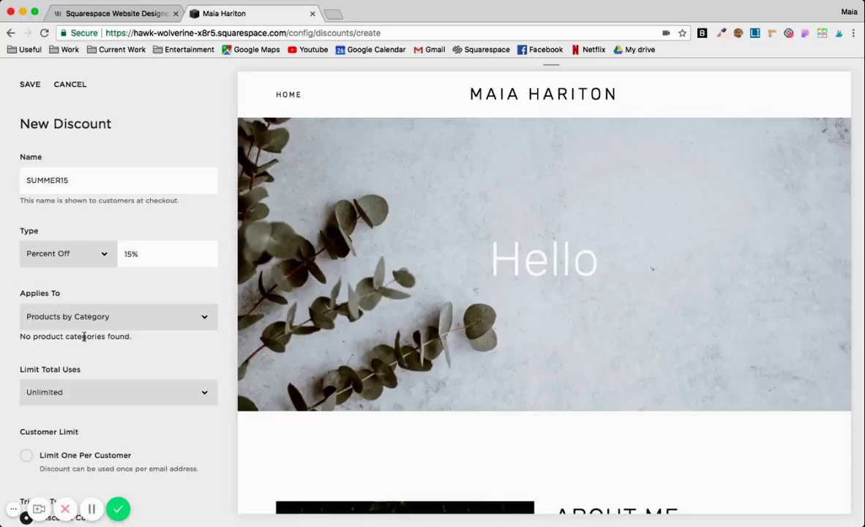
{"action": "left_click", "coordinate": [58, 320]}
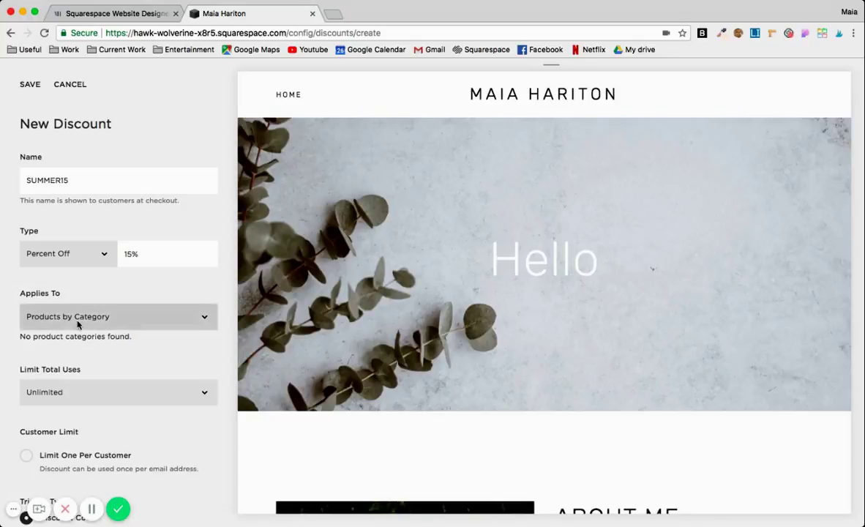
{"action": "left_click", "coordinate": [63, 290]}
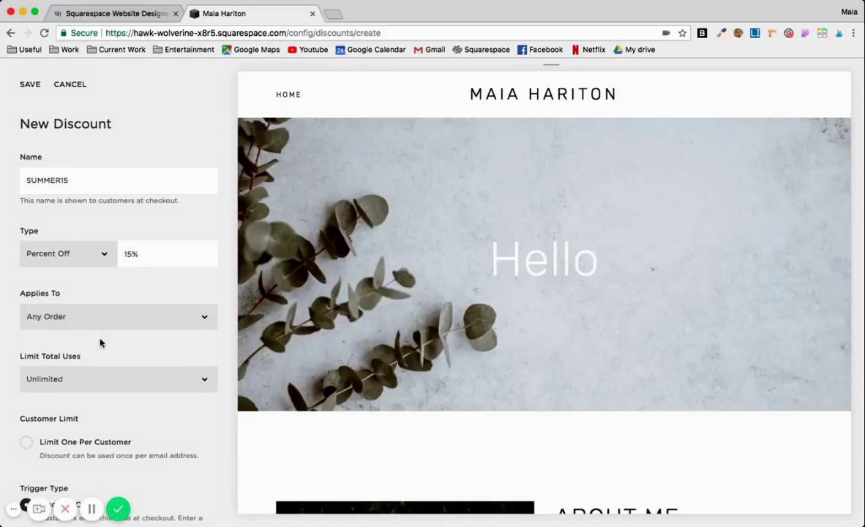
Limit the discount's total uses to 1 and restrict it to one per customer
{"action": "scroll", "coordinate": [101, 343], "scroll_direction": "down", "scroll_amount": 3}
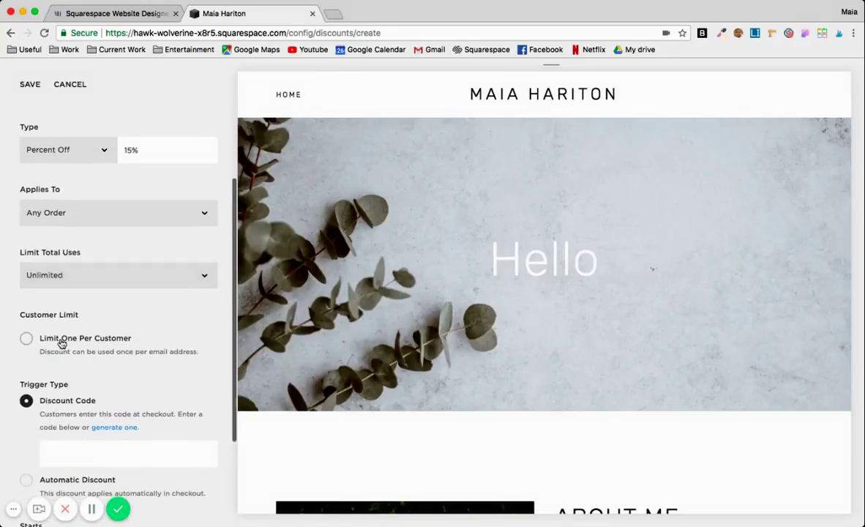
{"action": "left_click", "coordinate": [73, 287]}
{"action": "left_click", "coordinate": [91, 270]}
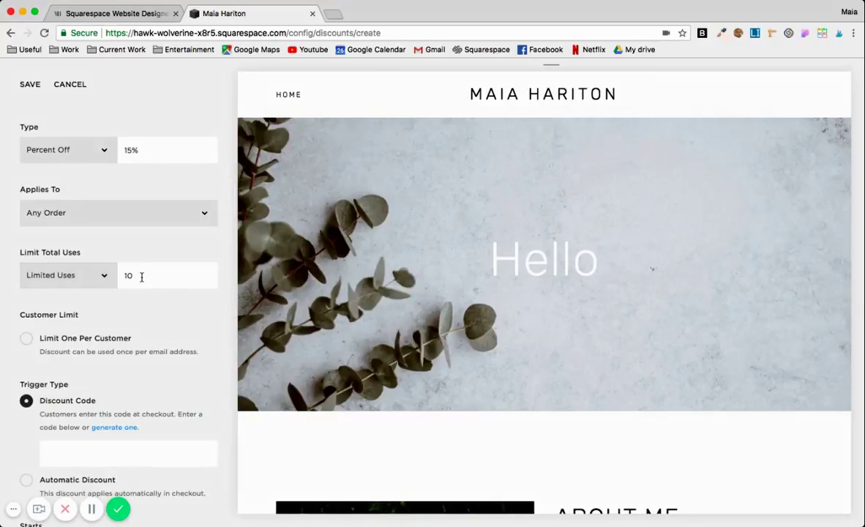
{"action": "double_click", "coordinate": [133, 272]}
{"action": "type", "text": "3"}
{"action": "key", "text": "BackSpace"}
{"action": "type", "text": "1"}
{"action": "scroll", "coordinate": [29, 326], "scroll_direction": "down", "scroll_amount": 2}
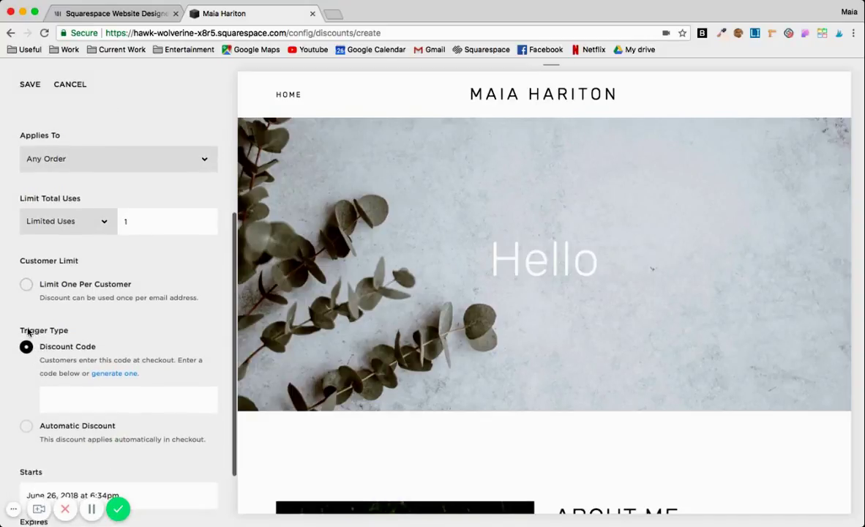
{"action": "left_click", "coordinate": [25, 283]}
Enter SUMMER2018 as the discount code that customers use at checkout
{"action": "scroll", "coordinate": [150, 270], "scroll_direction": "down", "scroll_amount": 3}
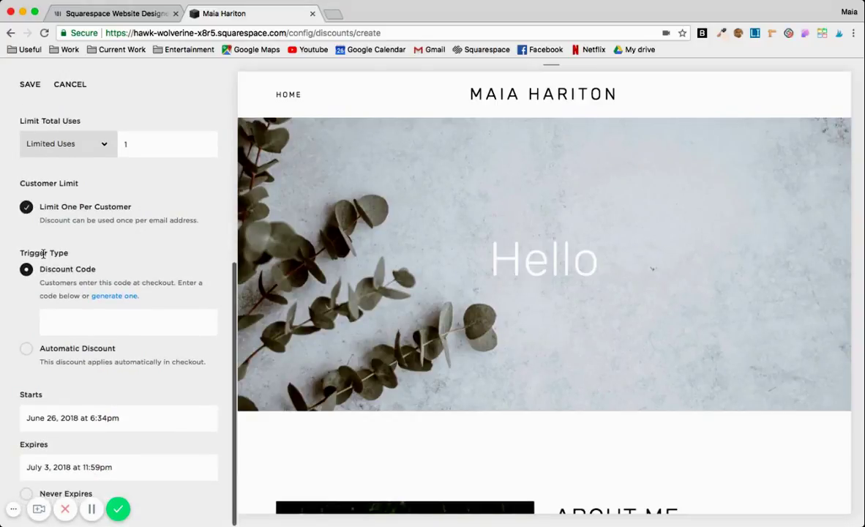
{"action": "left_click", "coordinate": [68, 322]}
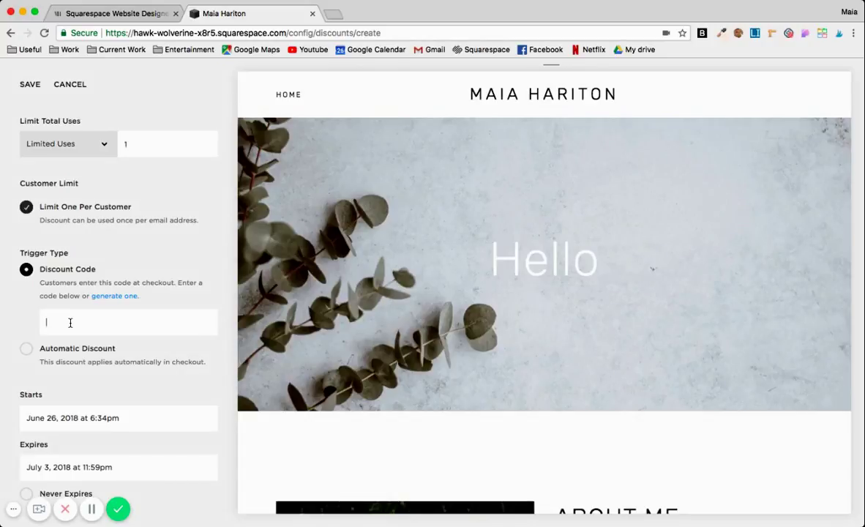
{"action": "type", "text": "SUMMER2018"}
{"action": "scroll", "coordinate": [115, 256], "scroll_direction": "up", "scroll_amount": 5}
{"action": "scroll", "coordinate": [114, 265], "scroll_direction": "down", "scroll_amount": 5}
Switch the trigger type to Automatic Discount and check the start date calendar without changing the date
{"action": "left_click", "coordinate": [29, 349]}
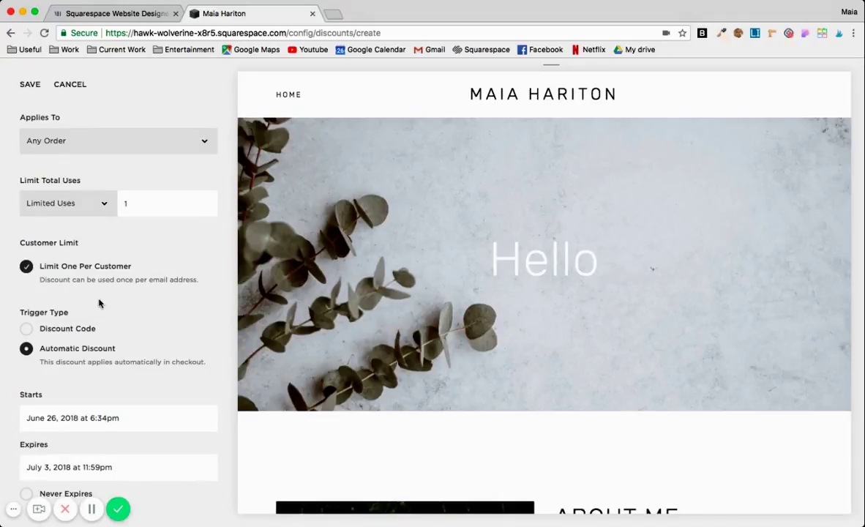
{"action": "scroll", "coordinate": [100, 303], "scroll_direction": "up", "scroll_amount": 5}
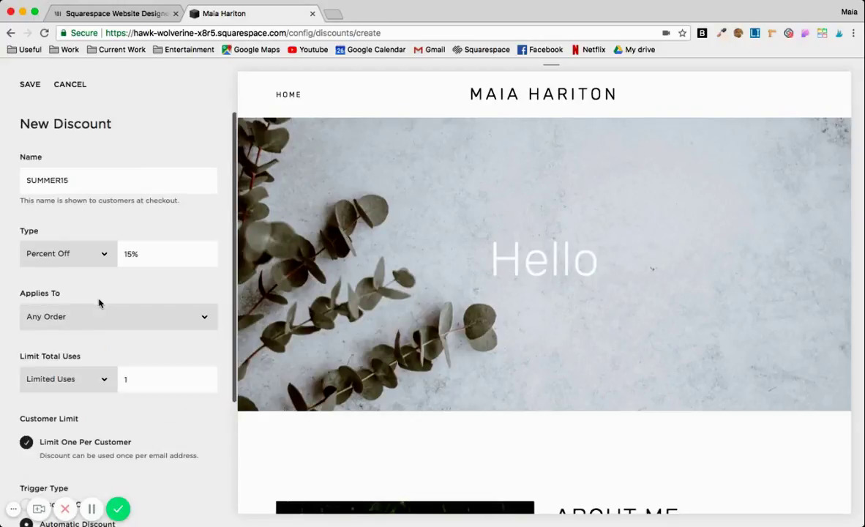
{"action": "scroll", "coordinate": [119, 313], "scroll_direction": "down", "scroll_amount": 5}
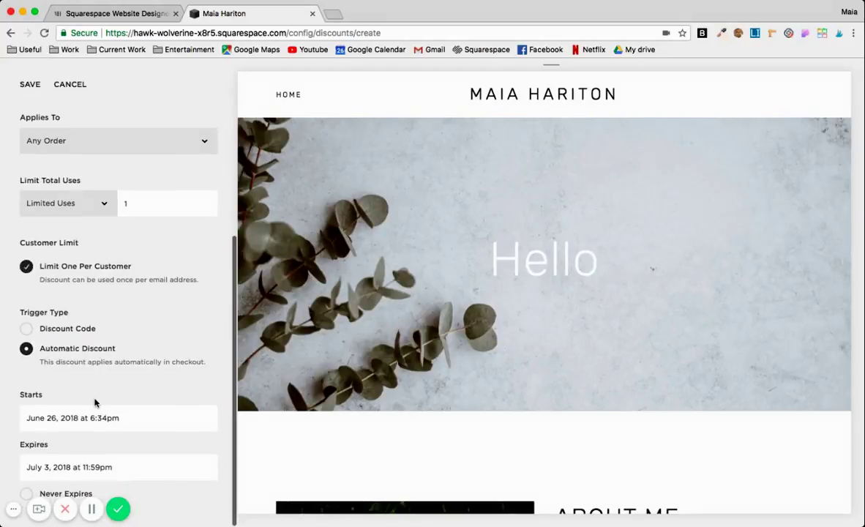
{"action": "left_click", "coordinate": [26, 417]}
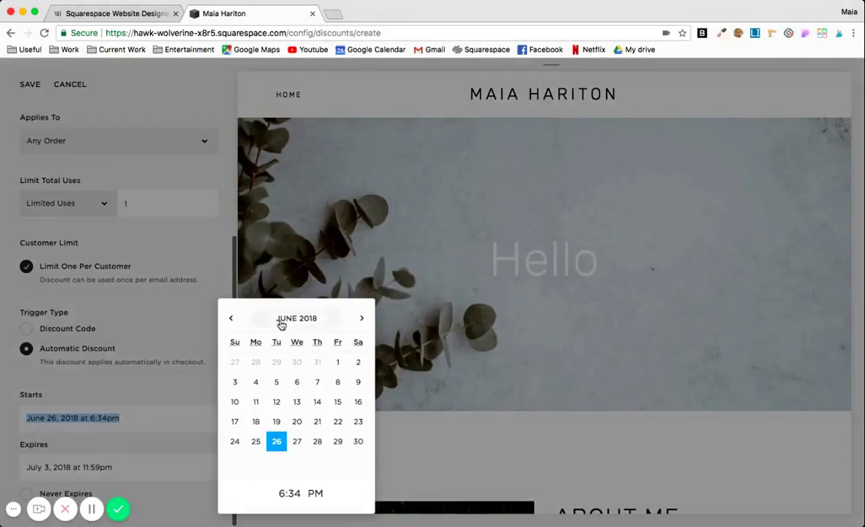
{"action": "left_click", "coordinate": [163, 395]}
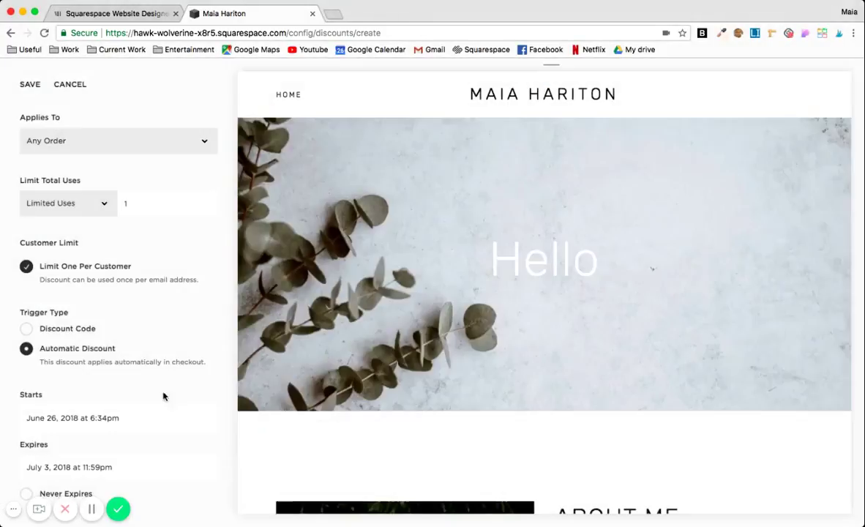
Set the discount to never expire, and save it before returning to the discounts list
{"action": "left_click", "coordinate": [26, 495]}
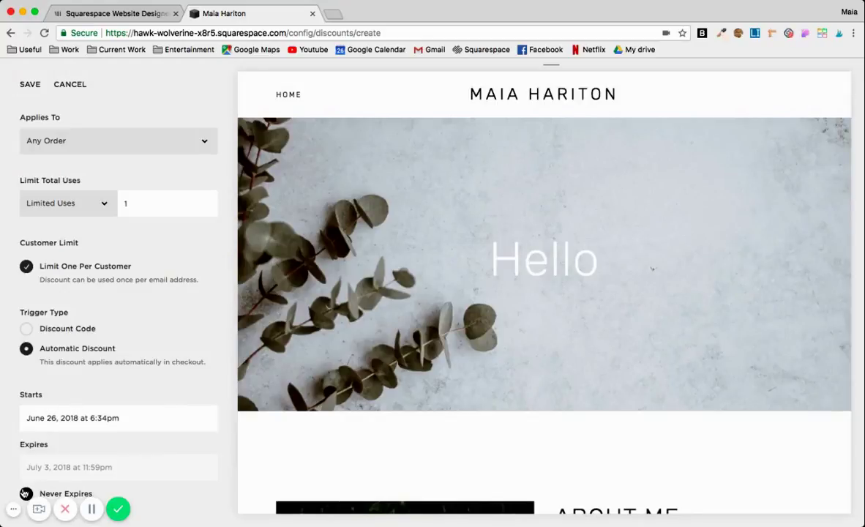
{"action": "scroll", "coordinate": [58, 223], "scroll_direction": "up", "scroll_amount": 3}
{"action": "left_click", "coordinate": [30, 83]}
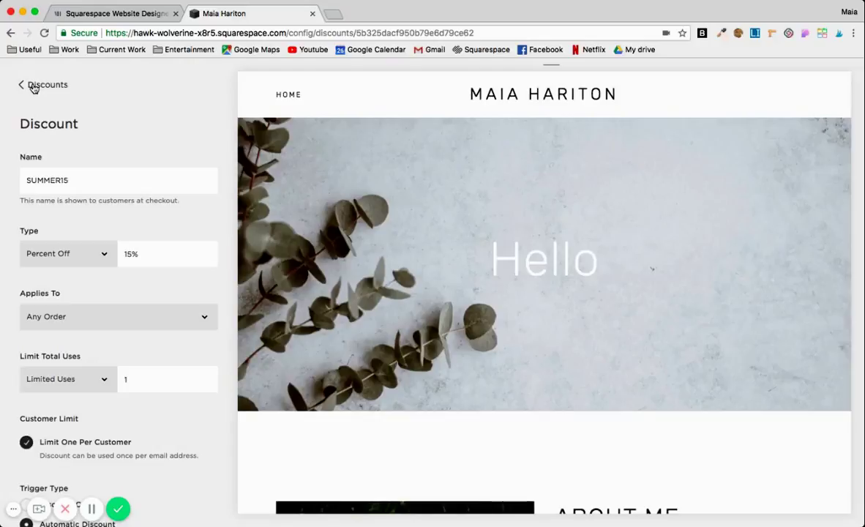
{"action": "left_click", "coordinate": [33, 86]}
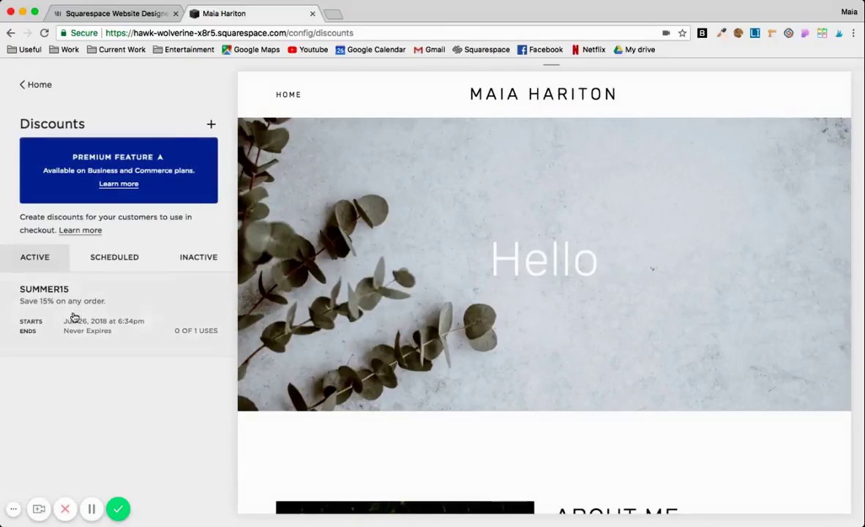